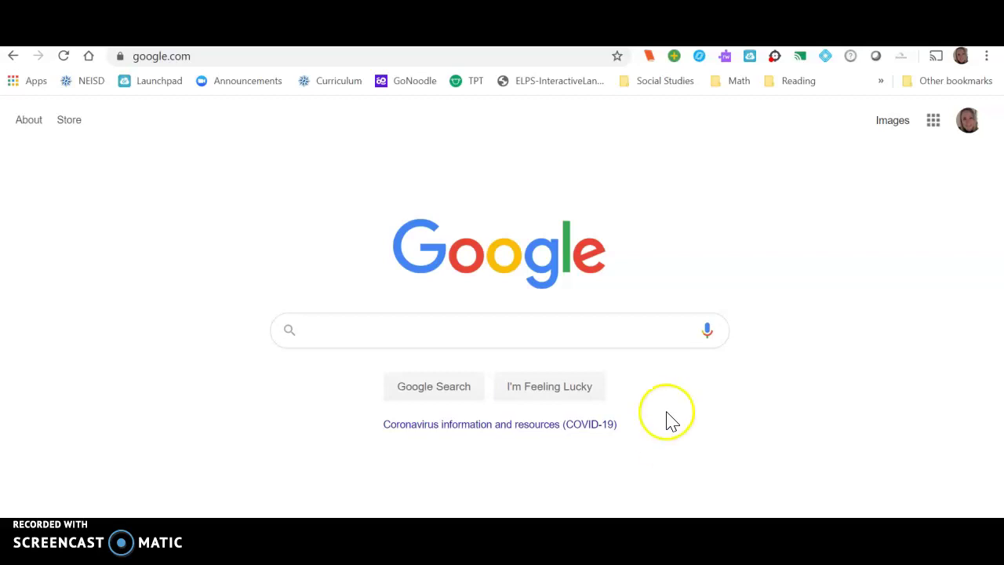
# Go to the school district's website at NEISD.net
pyautogui.click(189, 57)
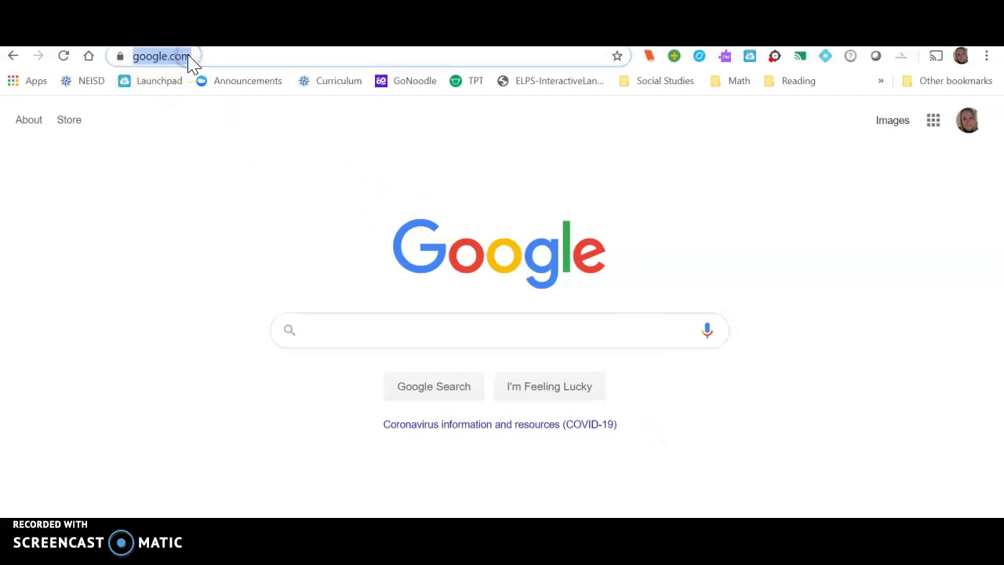
pyautogui.write('NEI')
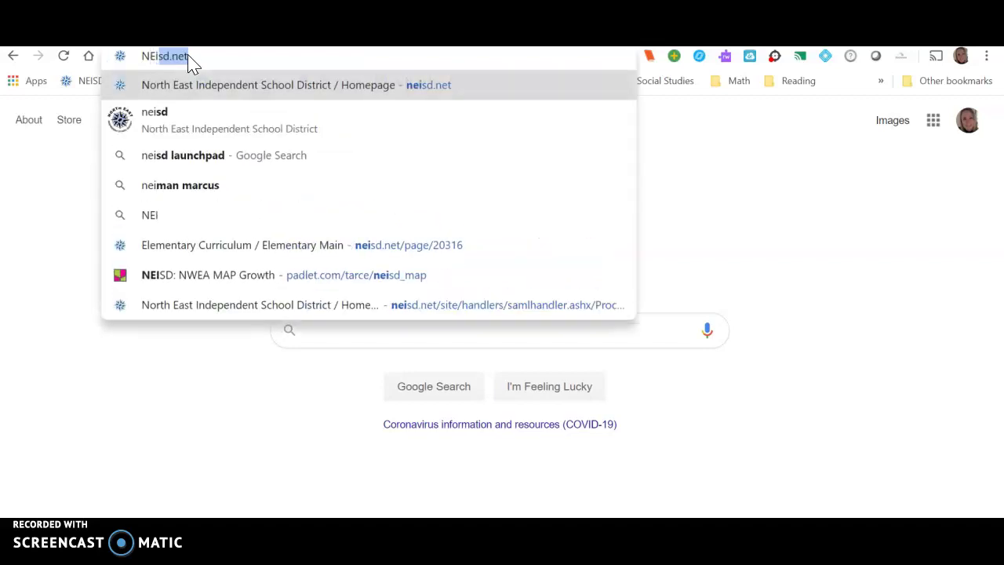
pyautogui.write('SD.net')
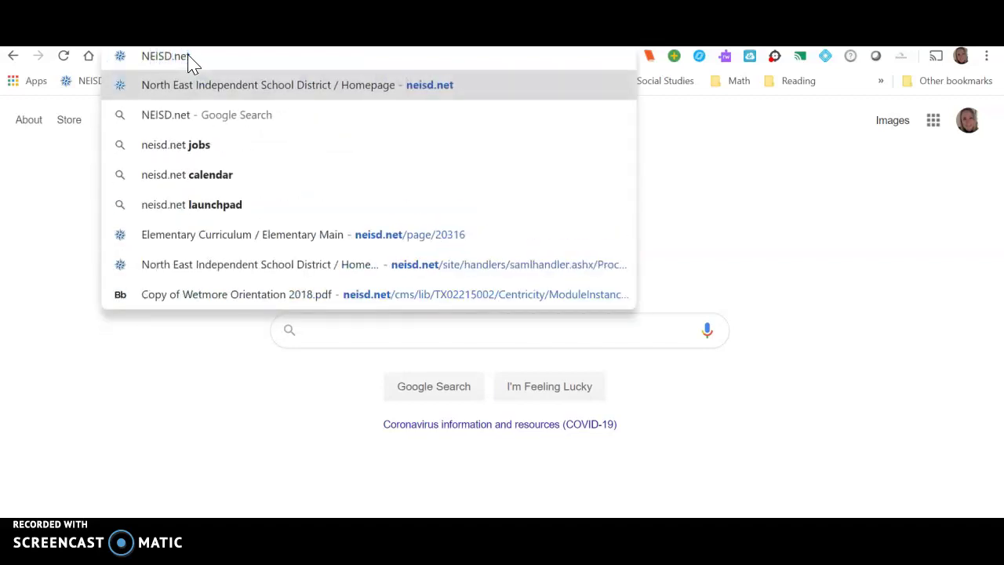
pyautogui.press('Return')
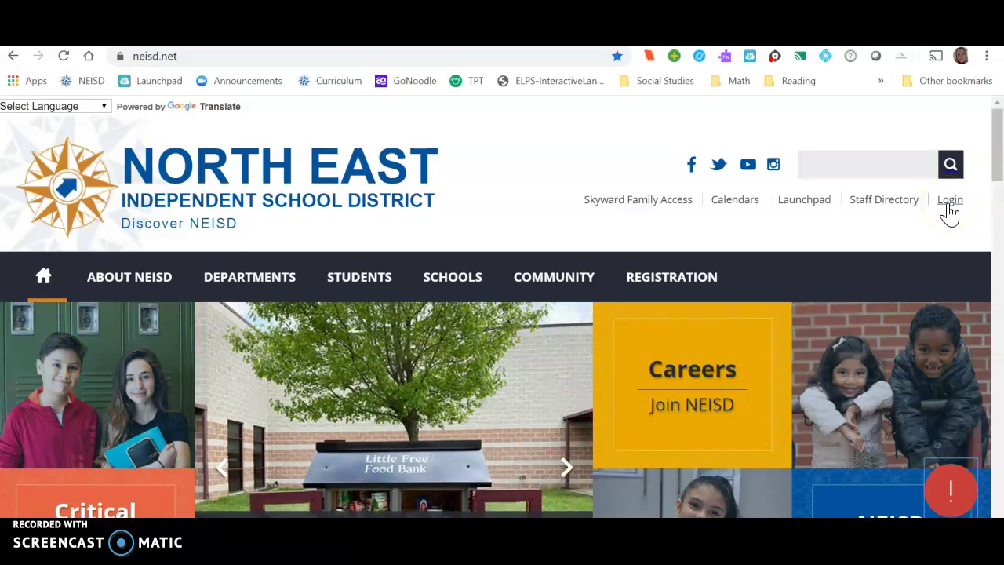
# Log in to MyNEISD with the filled-in organizational account credentials
pyautogui.click(949, 206)
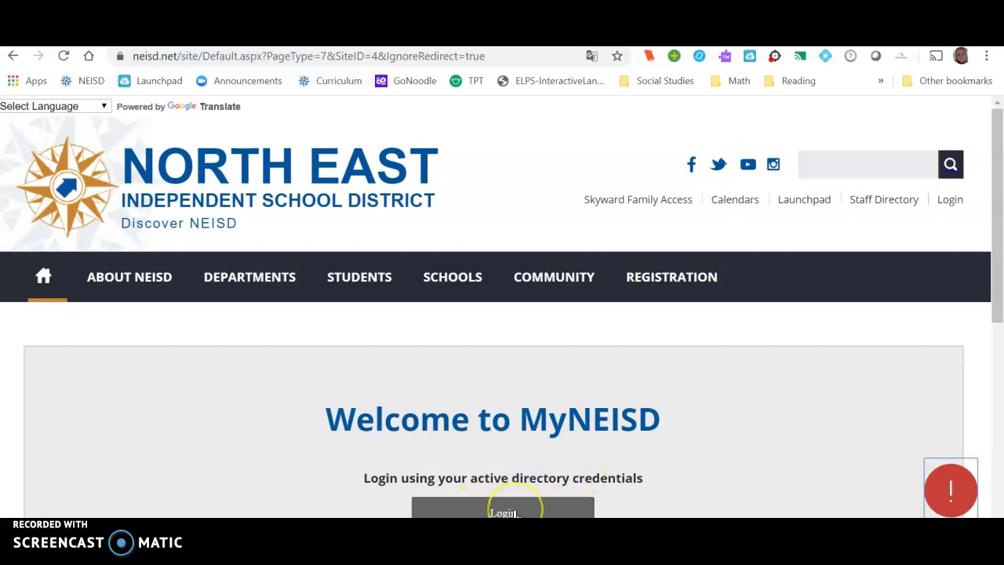
pyautogui.click(516, 513)
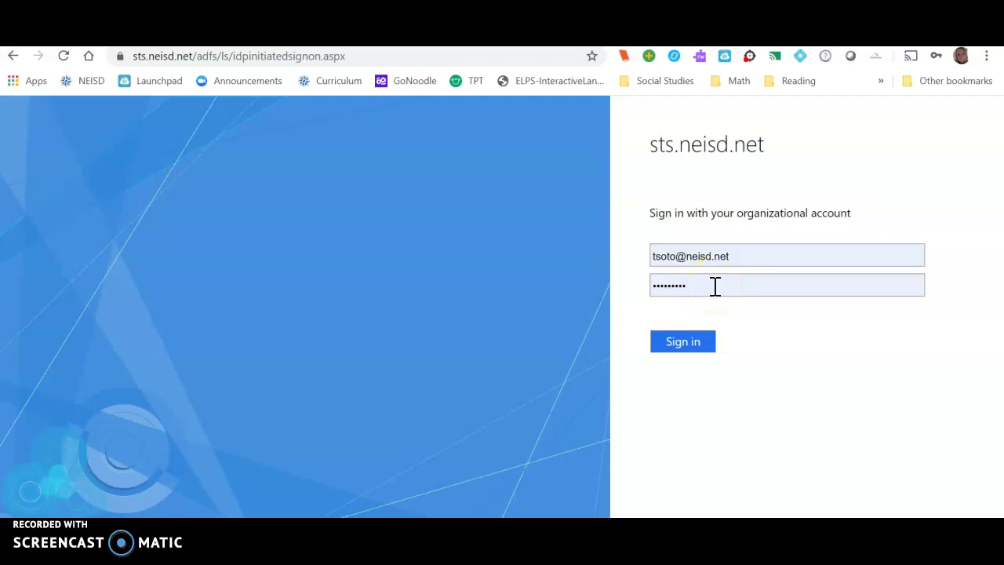
pyautogui.click(684, 345)
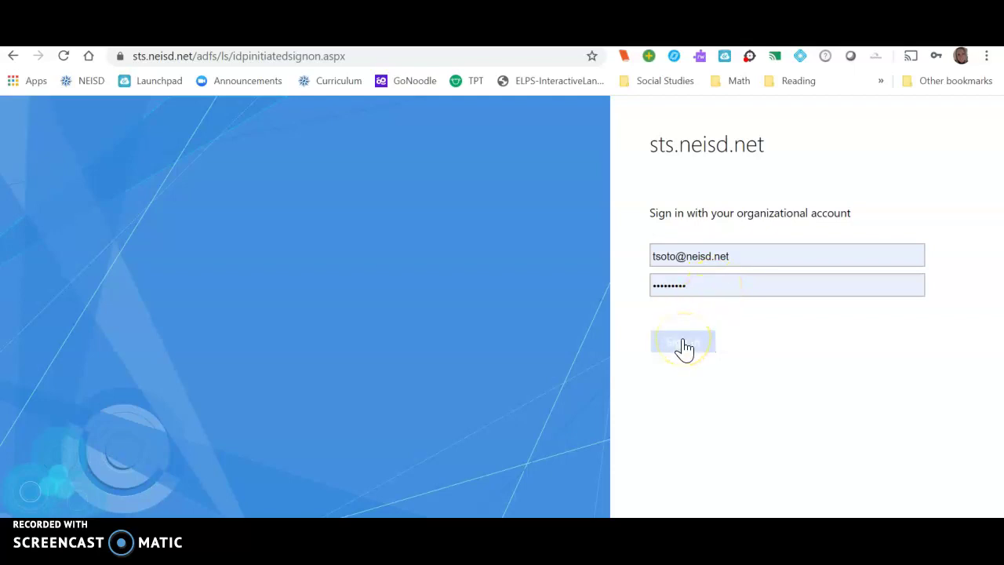
pyautogui.click(684, 344)
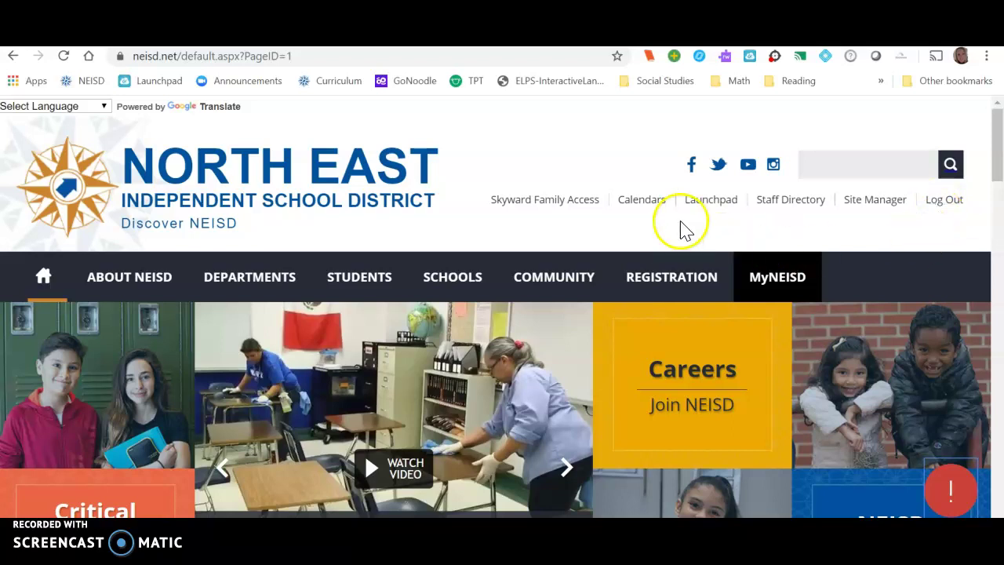
# Open the district's Launchpad page and sign in to reach the app dashboard
pyautogui.click(716, 202)
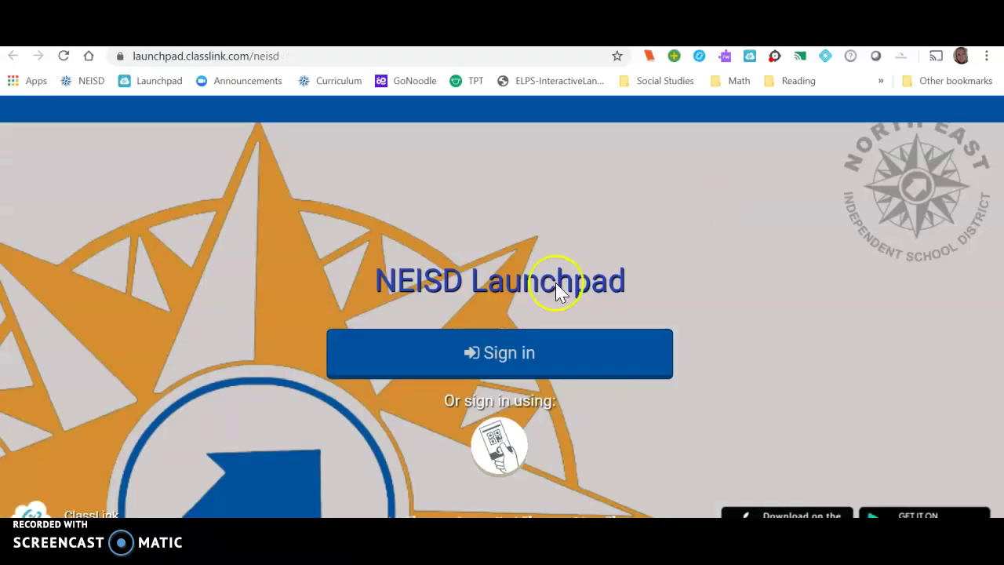
pyautogui.click(510, 368)
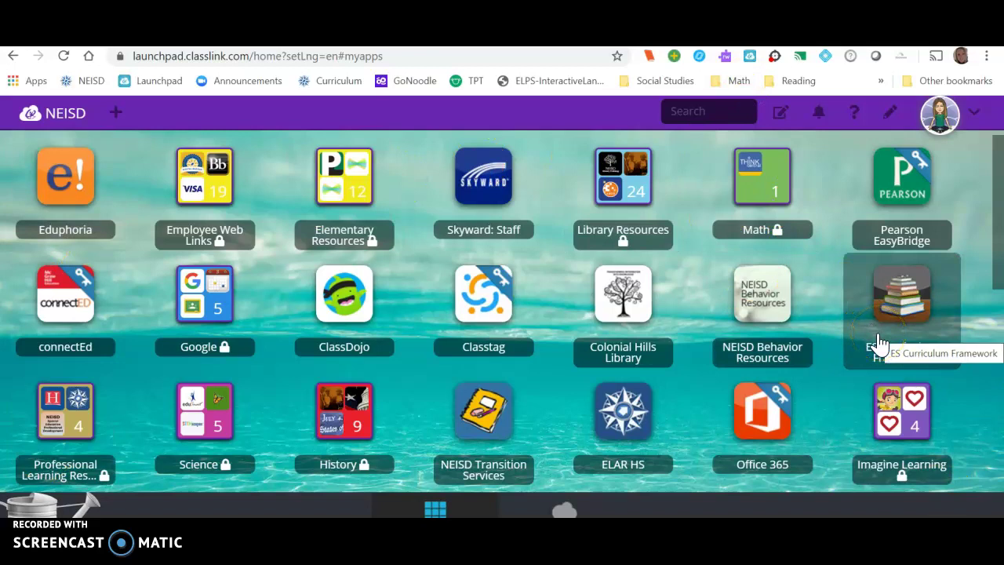
pyautogui.click(943, 298)
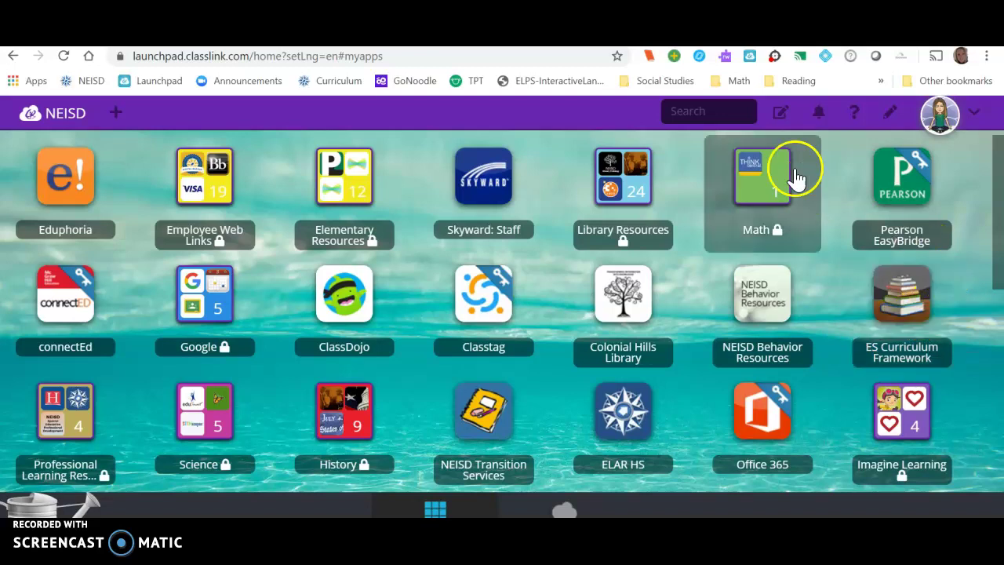
# Search the Launchpad apps for "seesaw", look at the Seesaw app in the Elementary Resources folder, and close the folder
pyautogui.click(703, 111)
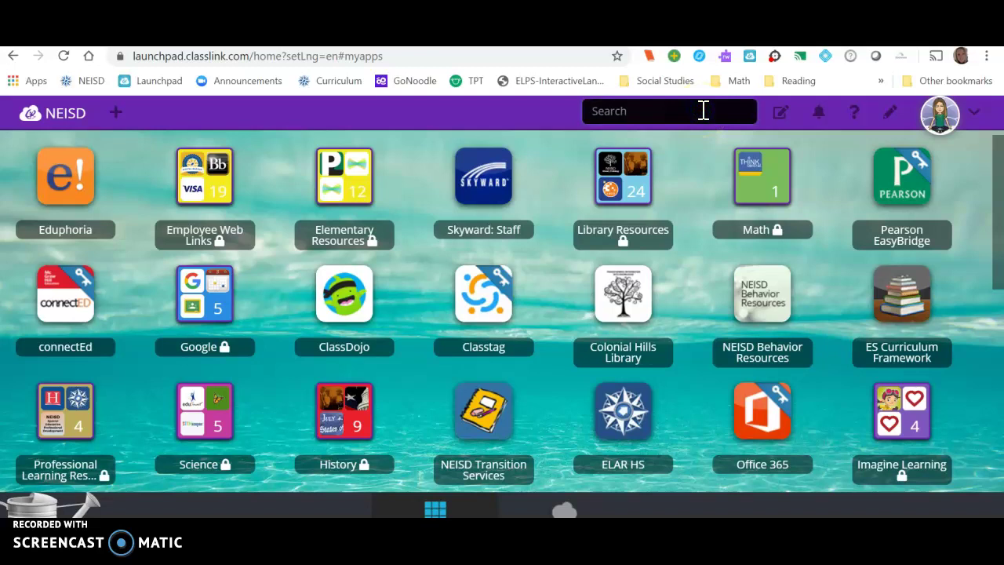
pyautogui.write('seesaw')
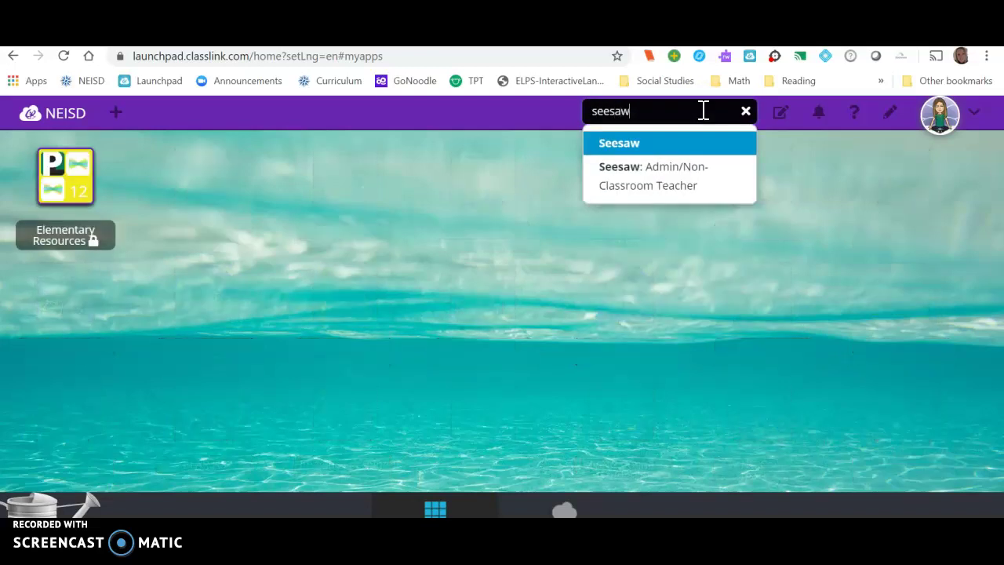
pyautogui.click(78, 198)
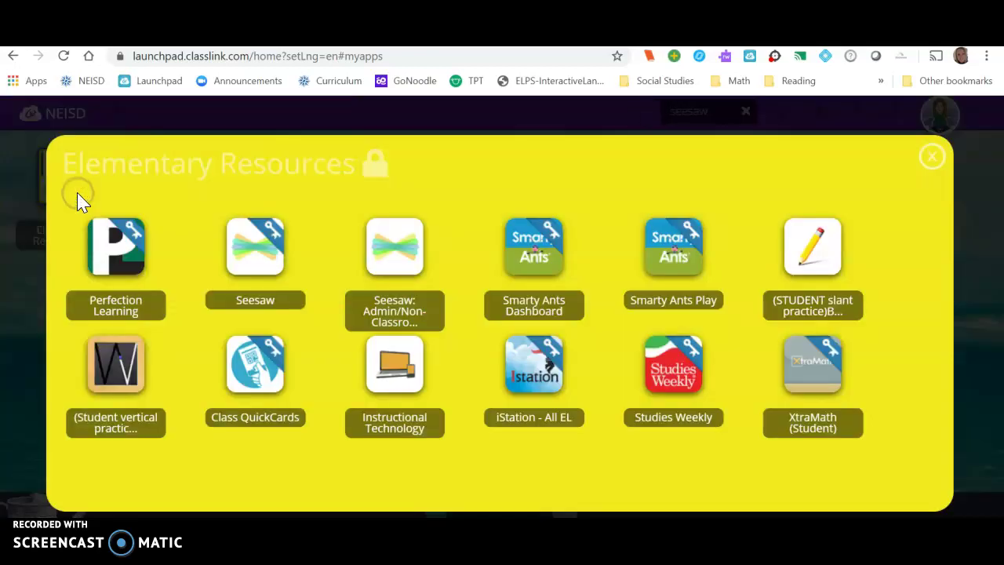
pyautogui.click(252, 274)
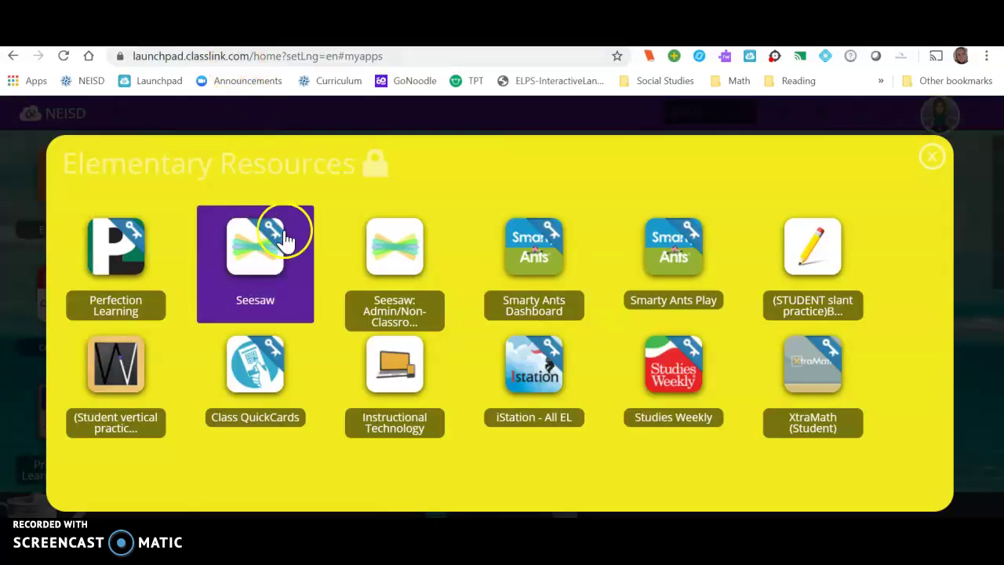
pyautogui.click(932, 162)
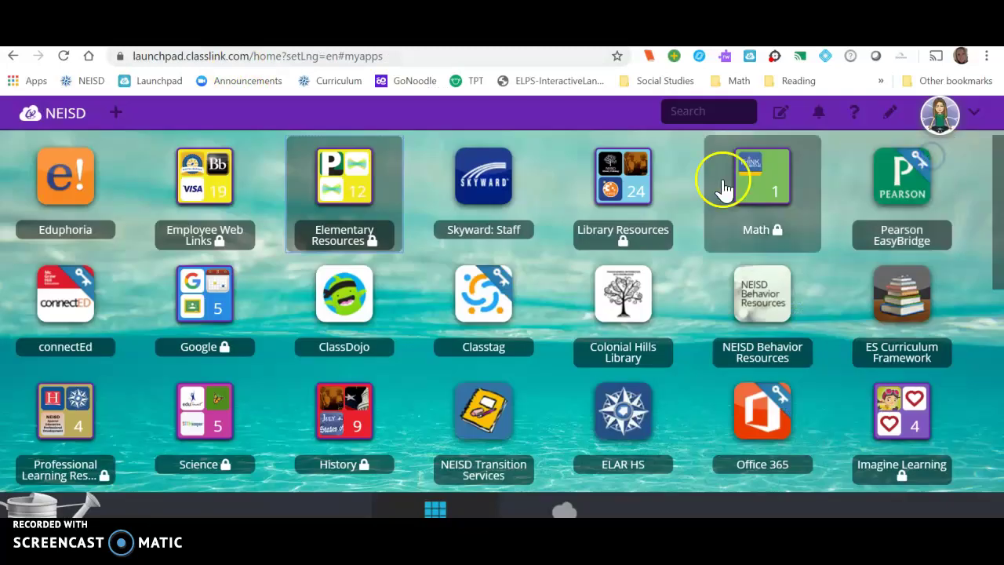
# Search the apps for "Brain", look through the Library Resources folder, close it, and clear the search
pyautogui.click(720, 111)
pyautogui.write('Brain')
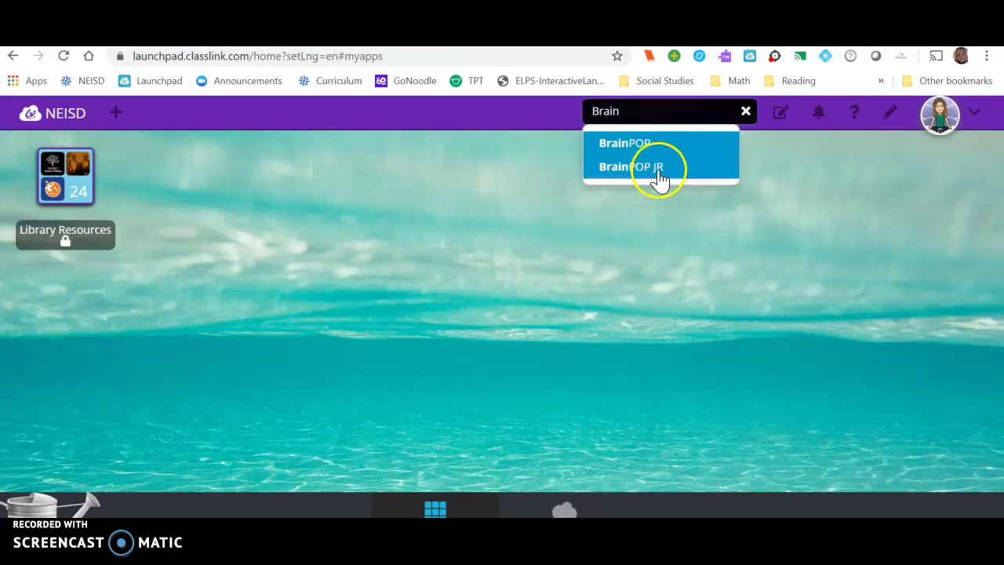
pyautogui.click(63, 188)
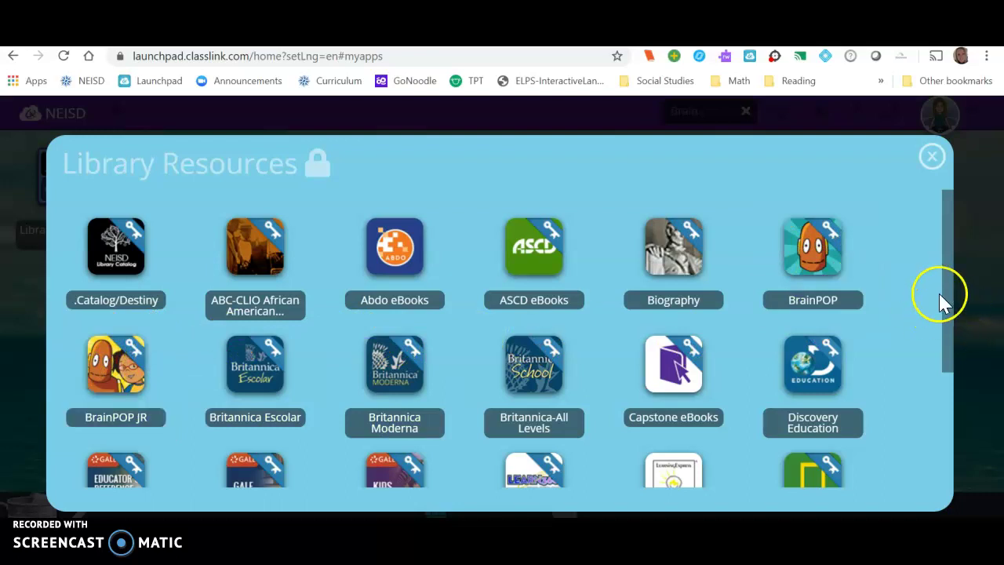
pyautogui.click(932, 158)
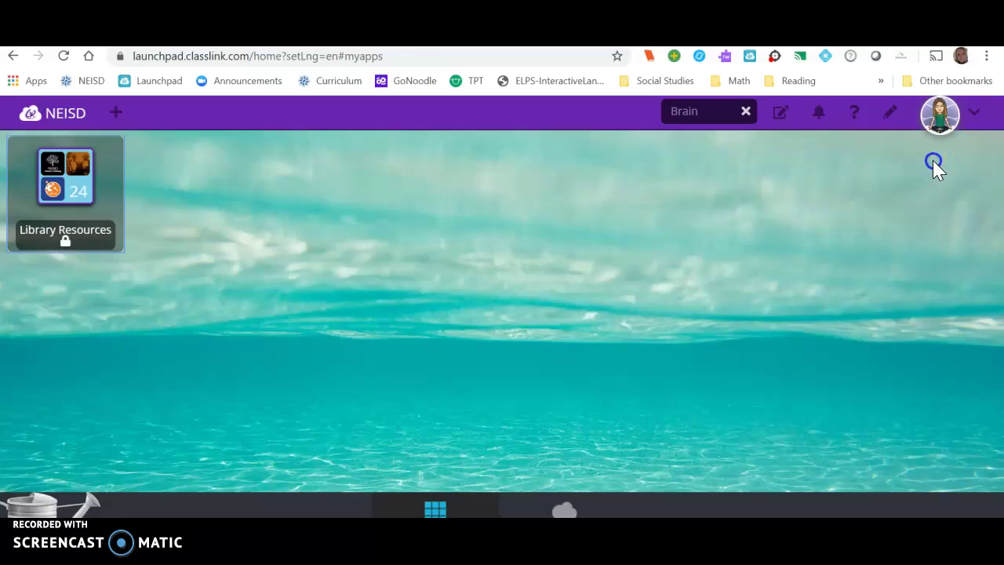
pyautogui.click(744, 110)
# Search the apps for "Stems", find STEMScopes (OAuth) in the Science folder, close the folder, and clear the search
pyautogui.click(702, 112)
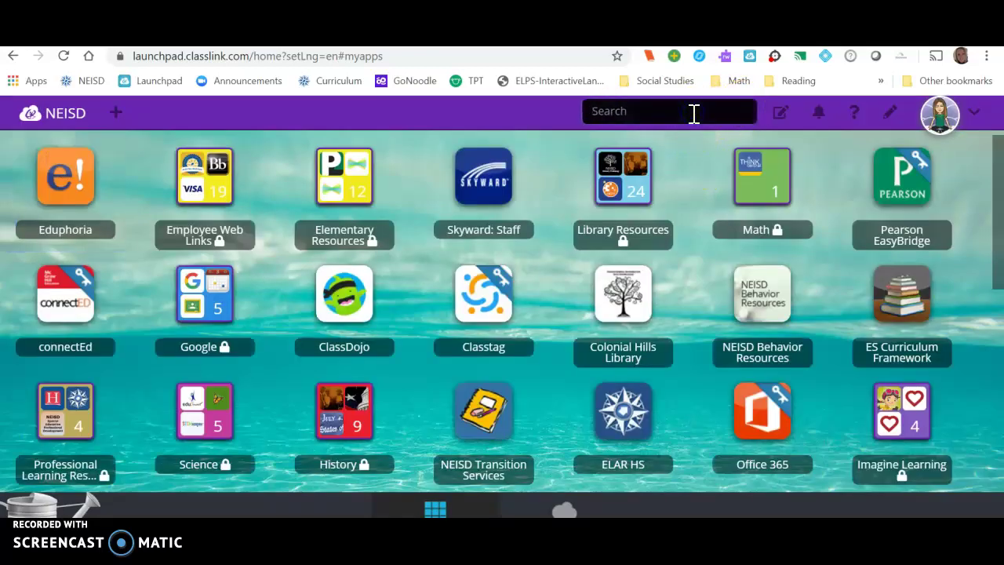
pyautogui.write('Stems')
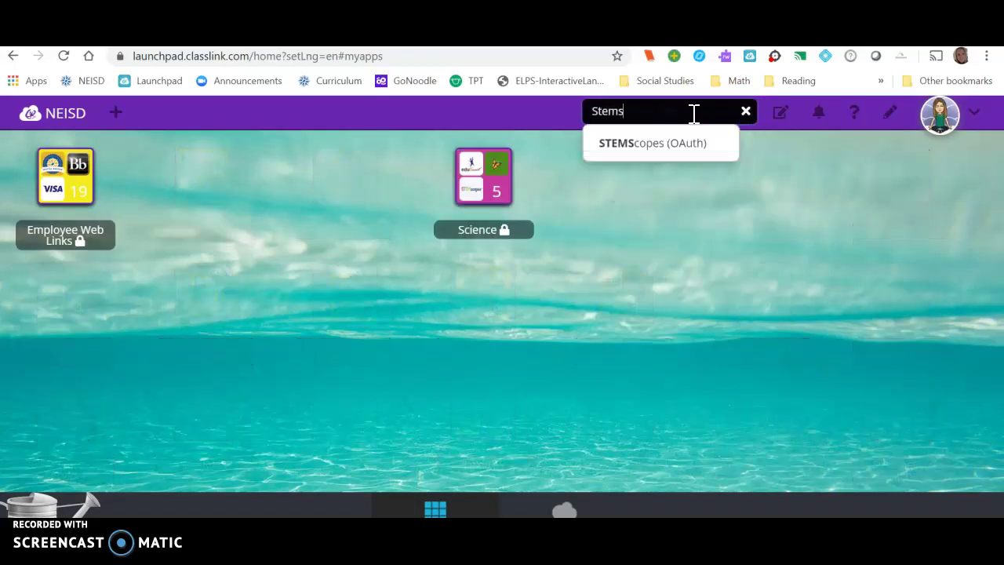
pyautogui.press('Down')
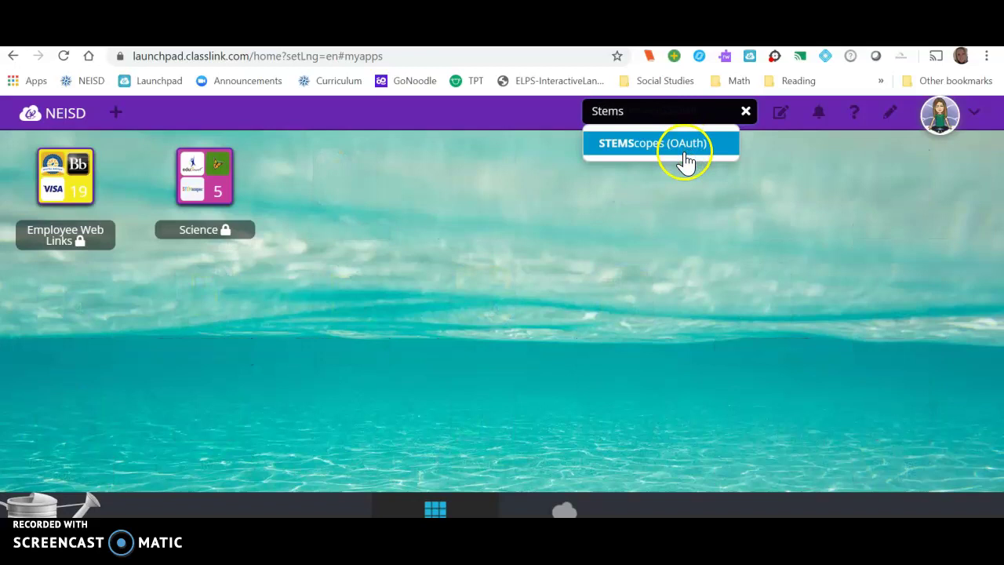
pyautogui.click(219, 192)
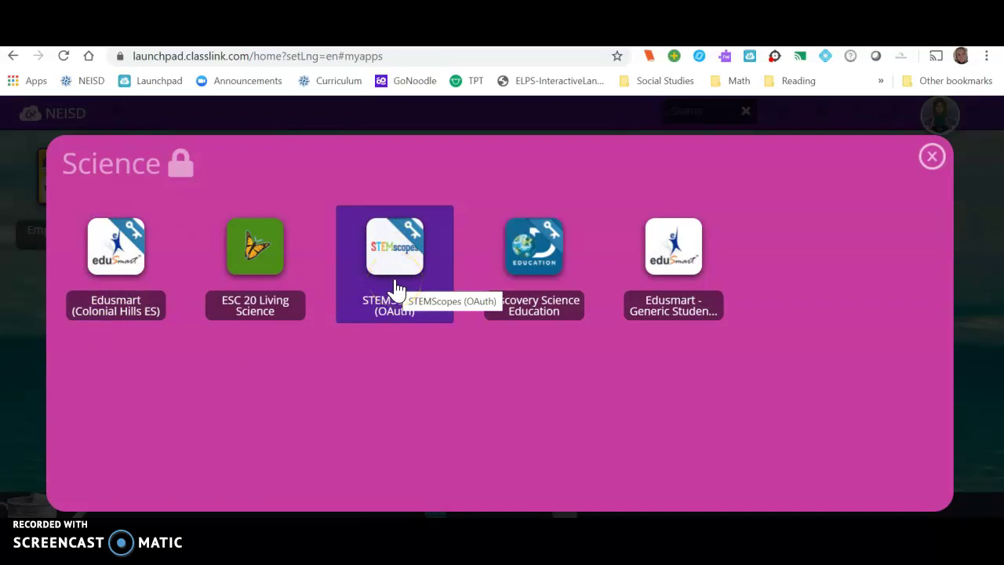
pyautogui.click(396, 320)
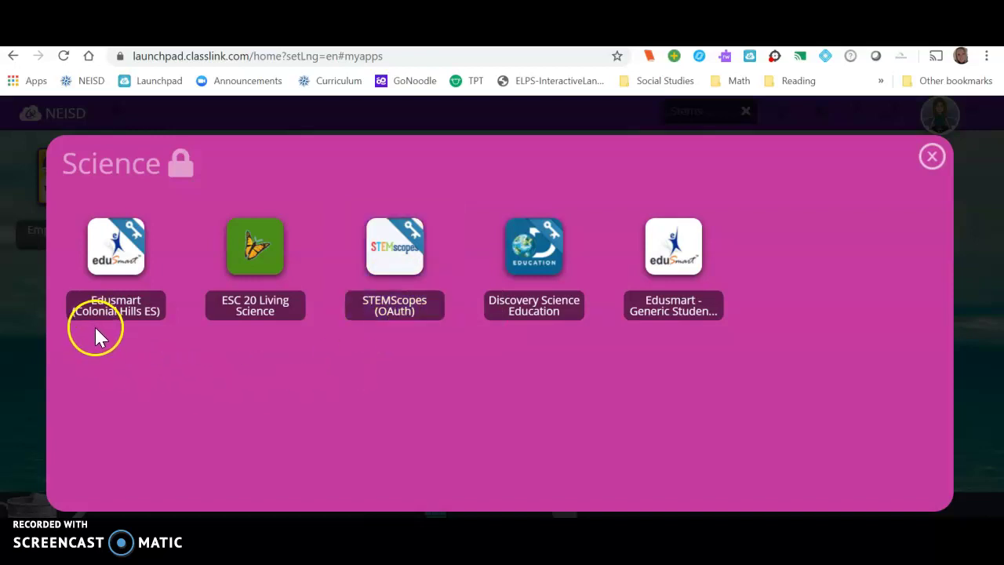
pyautogui.click(933, 157)
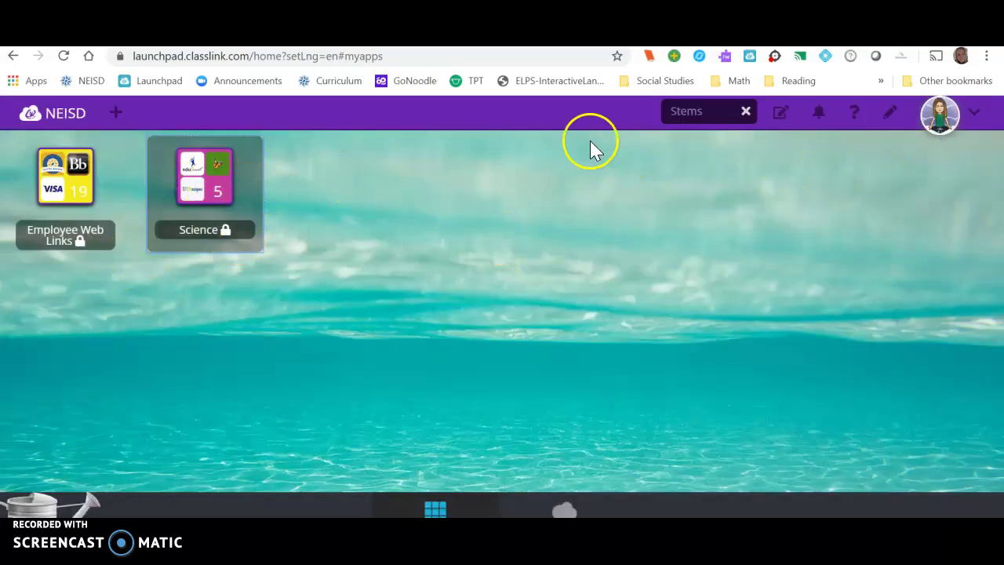
pyautogui.click(746, 111)
pyautogui.click(689, 111)
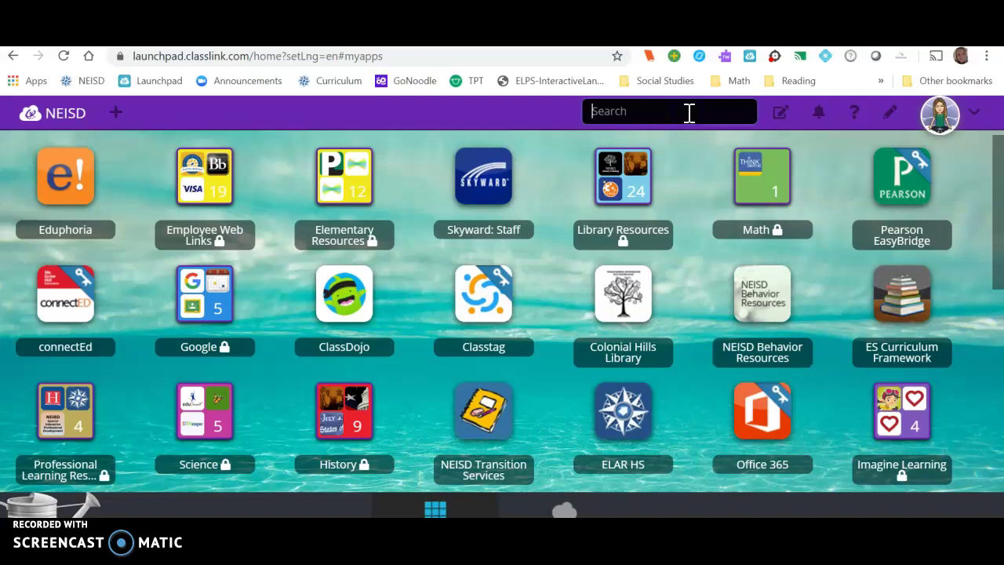
pyautogui.write('Go')
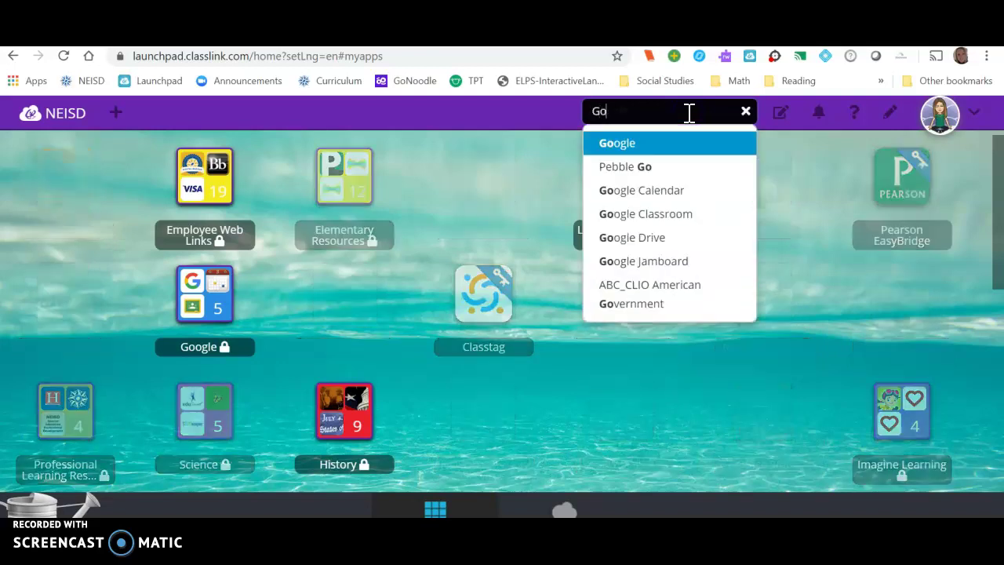
pyautogui.press('BackSpace')
pyautogui.press('BackSpace')
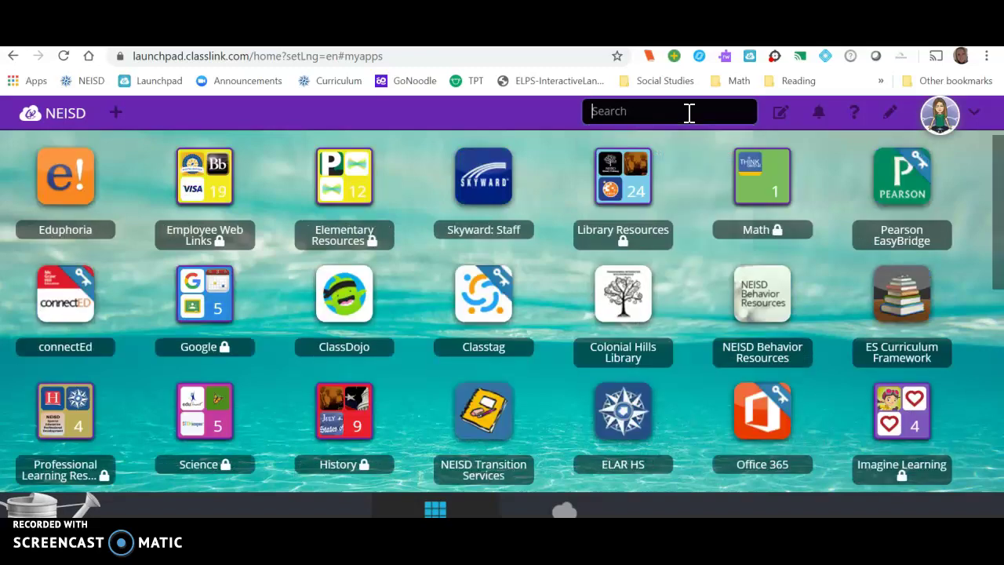
# Search the apps for "Think", find Think Central in the Math folder, close the folder, and clear the search
pyautogui.write('Think')
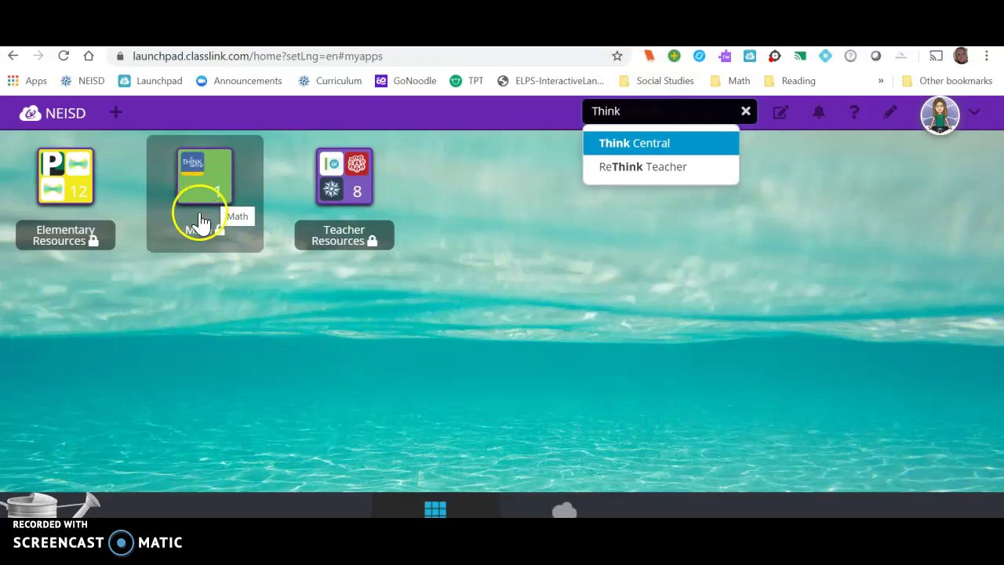
pyautogui.click(211, 182)
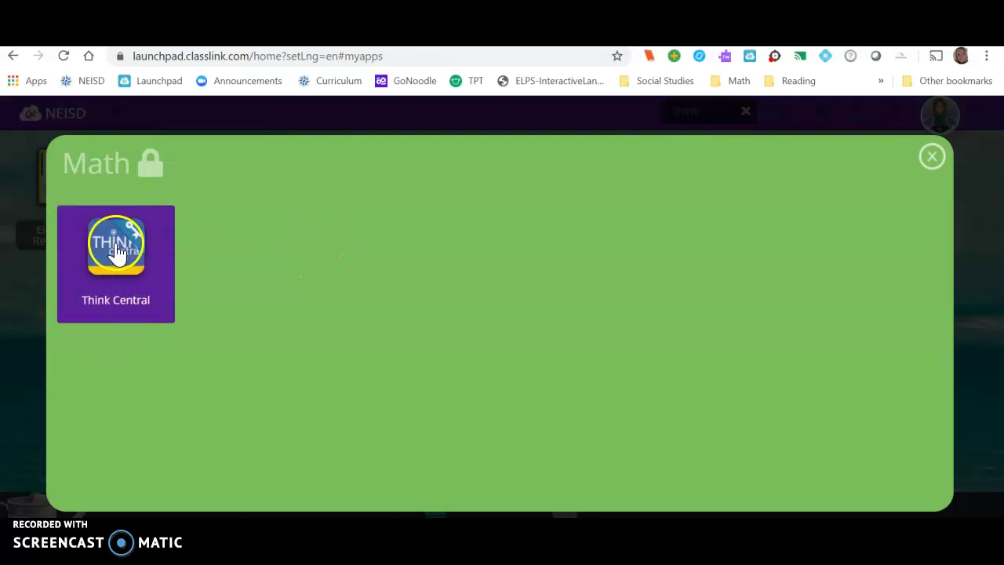
pyautogui.click(933, 157)
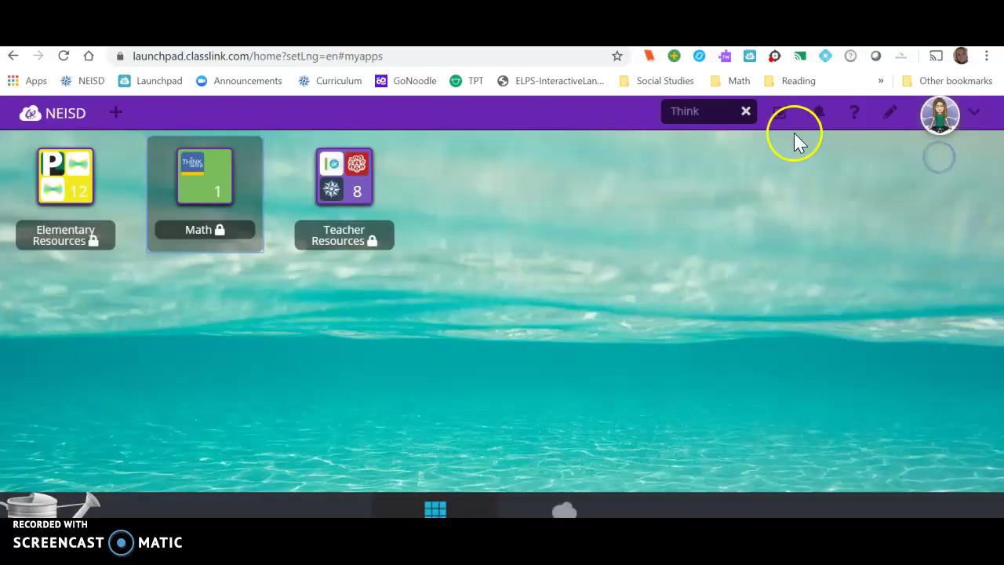
pyautogui.click(745, 111)
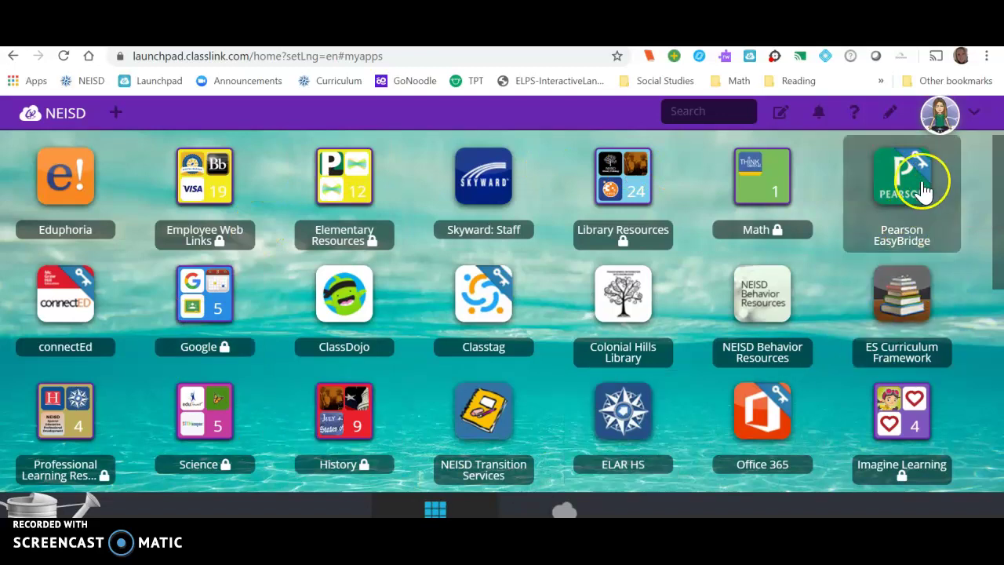
# Search the apps for "Pear" to locate Pearson EasyBridge, and clear the search
pyautogui.click(709, 111)
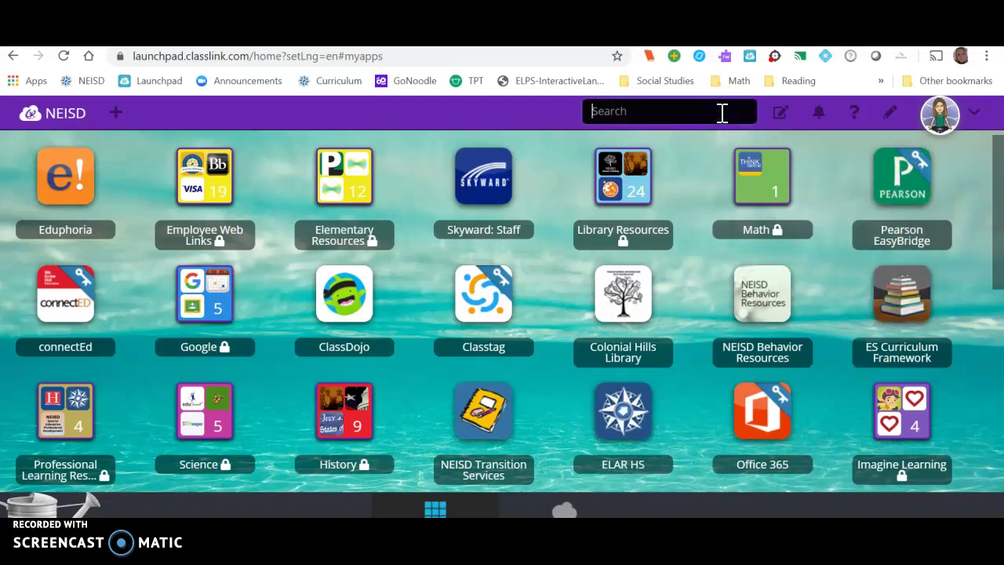
pyautogui.write('Pear')
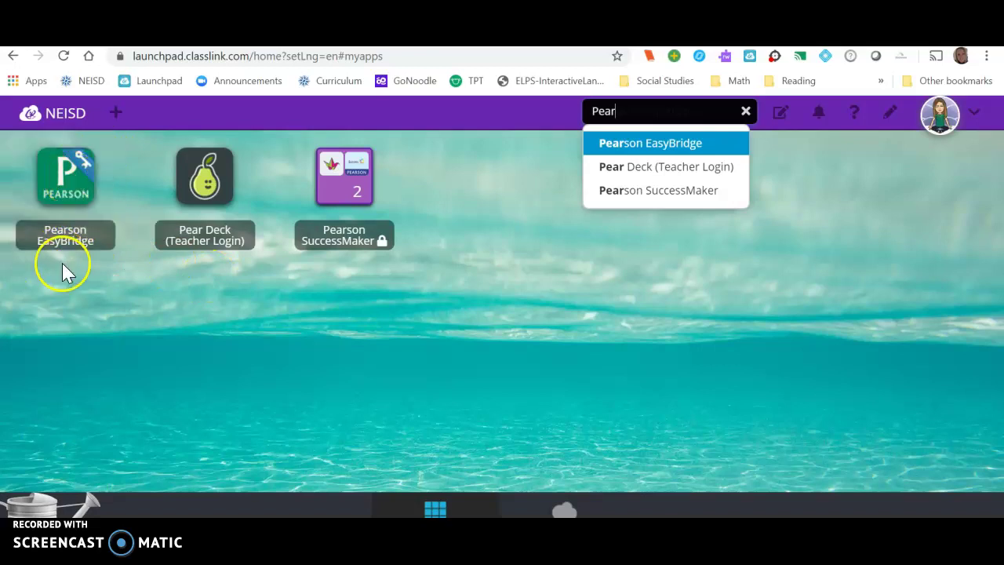
pyautogui.click(746, 111)
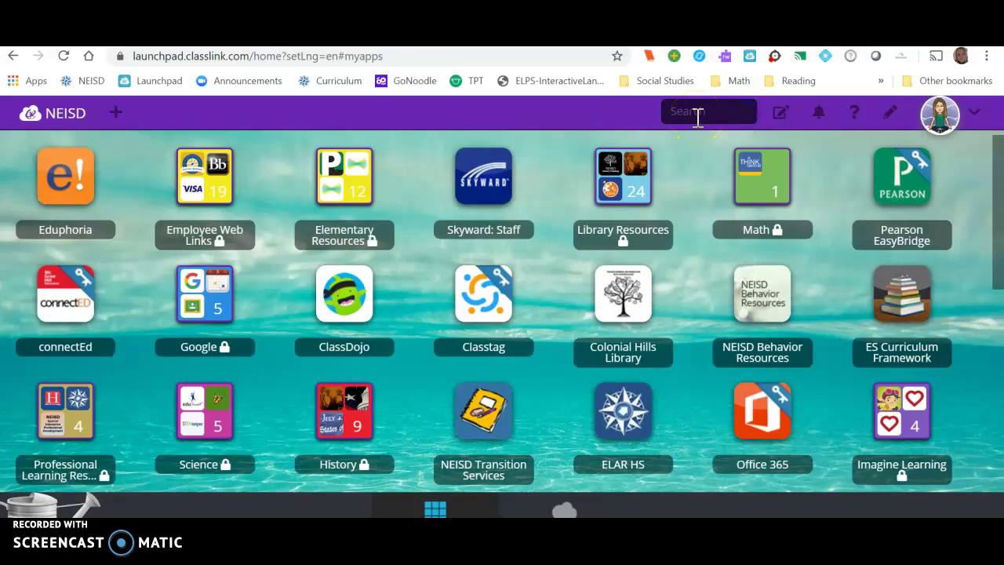
# Search the apps for "Smarty", find Smarty Ants Play in the Elementary Resources folder, close the folder, and clear the search
pyautogui.write('Smarty')
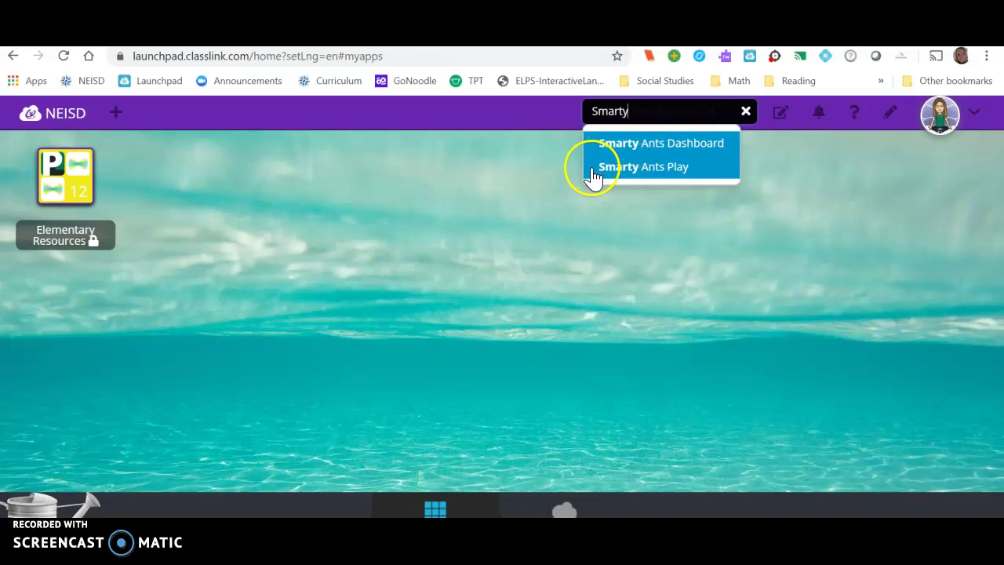
pyautogui.click(71, 172)
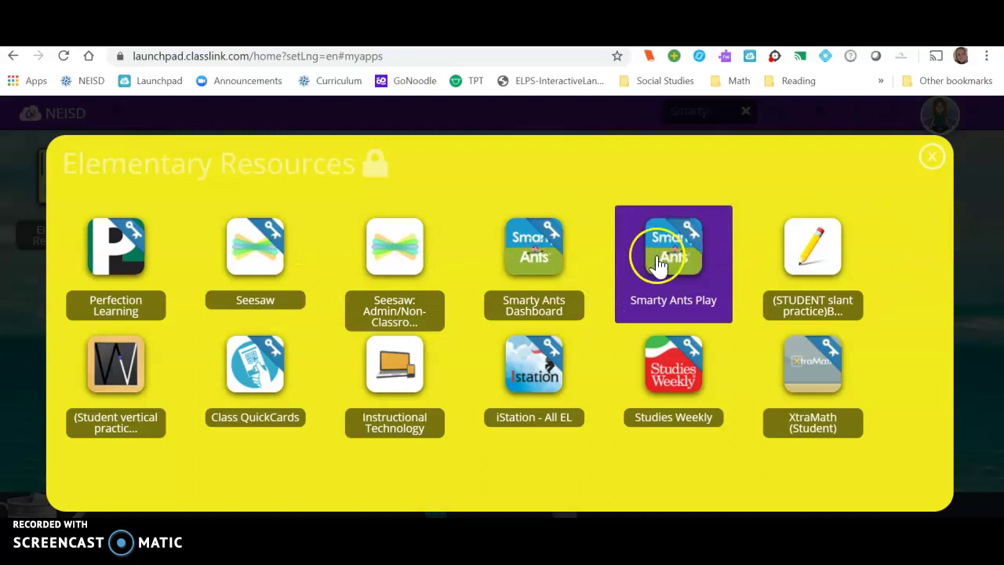
pyautogui.click(933, 157)
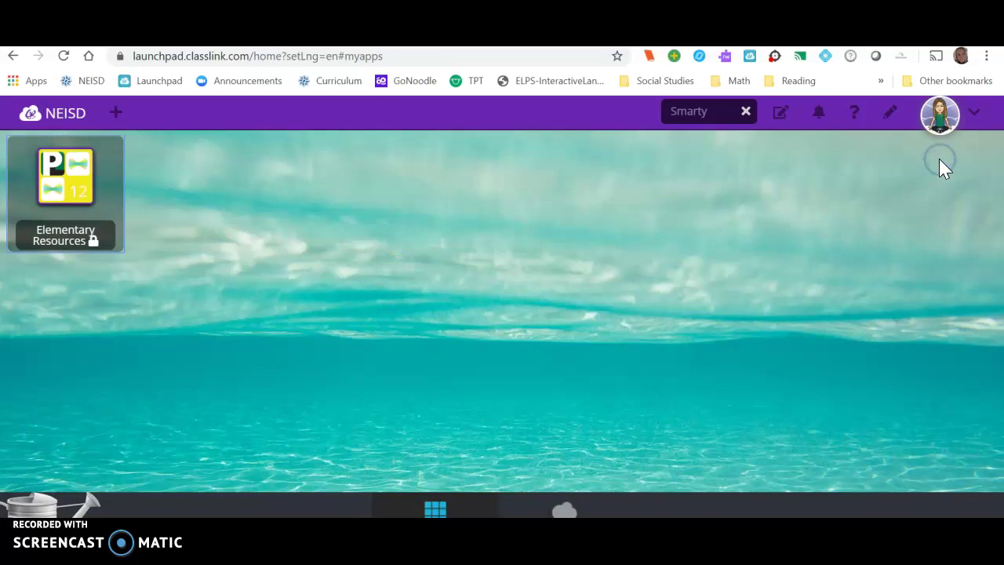
pyautogui.click(745, 112)
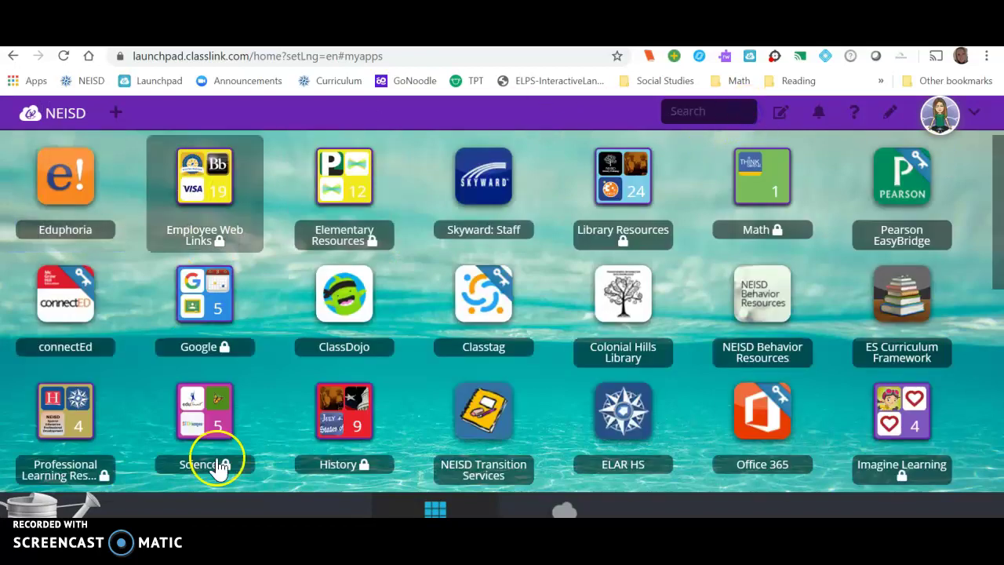